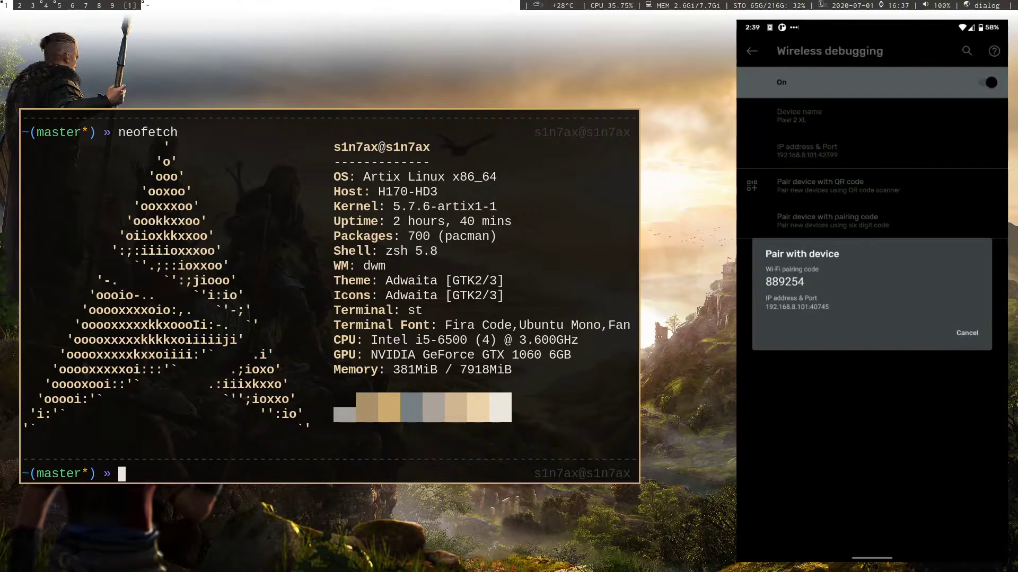
Open a new terminal on workspace 2 with enlarged text
{"action": "key", "text": "super+2"}
{"action": "key", "text": "super+Return"}
{"action": "key", "text": "ctrl+shift+Page_Up"}
{"action": "key", "text": "ctrl+shift+Page_Up"}
{"action": "key", "text": "ctrl+shift+Page_Up"}
{"action": "key", "text": "ctrl+shift+Page_Up"}
{"action": "key", "text": "ctrl+shift+Page_Up"}
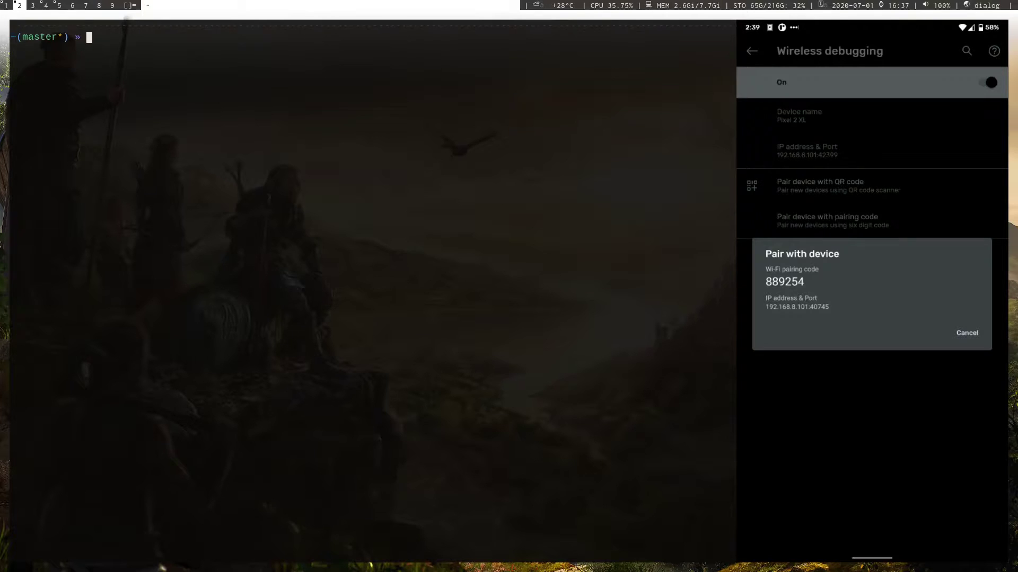
Run 'adb pair ip:port', begin typing 'adb connect', and cancel the phone's pairing dialog
{"action": "type", "text": "adb pait"}
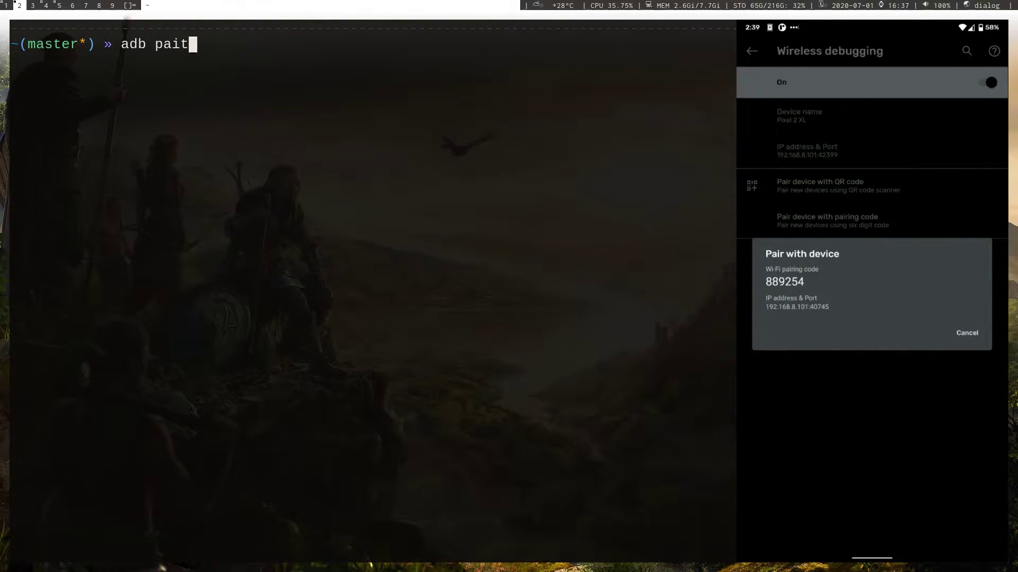
{"action": "key", "text": "BackSpace"}
{"action": "type", "text": "r ip:port"}
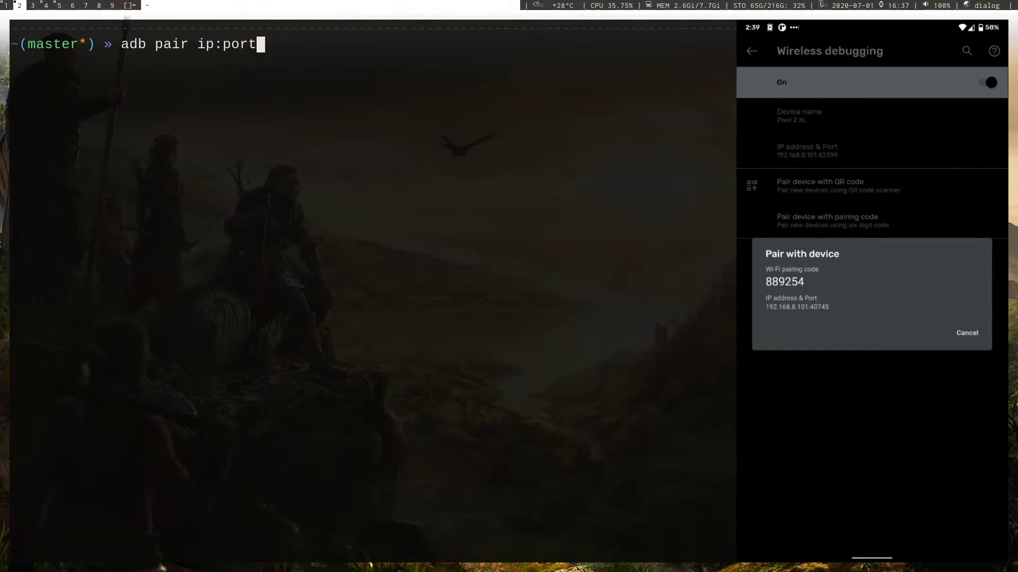
{"action": "key", "text": "Return"}
{"action": "type", "text": "a"}
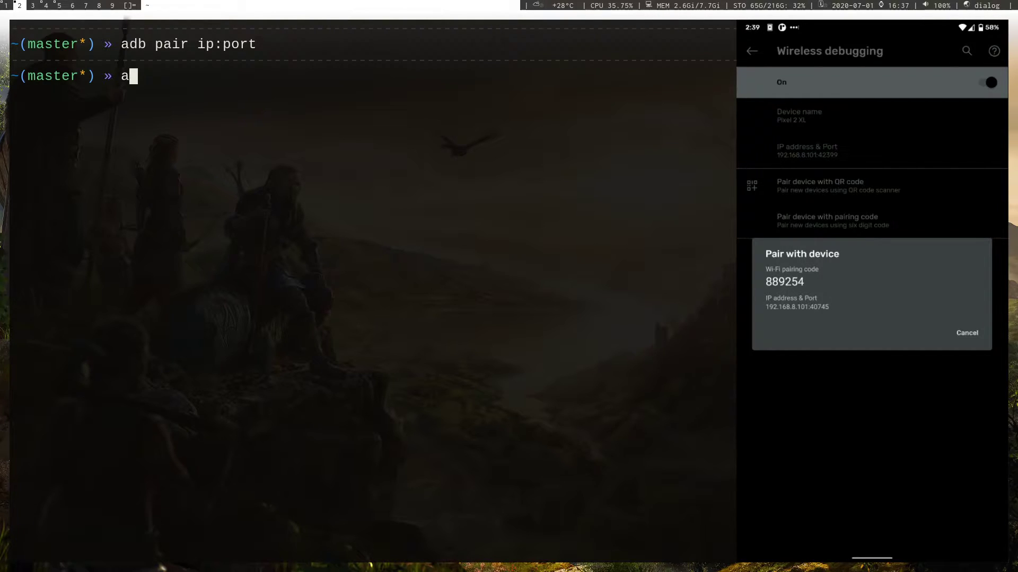
{"action": "type", "text": "db connect"}
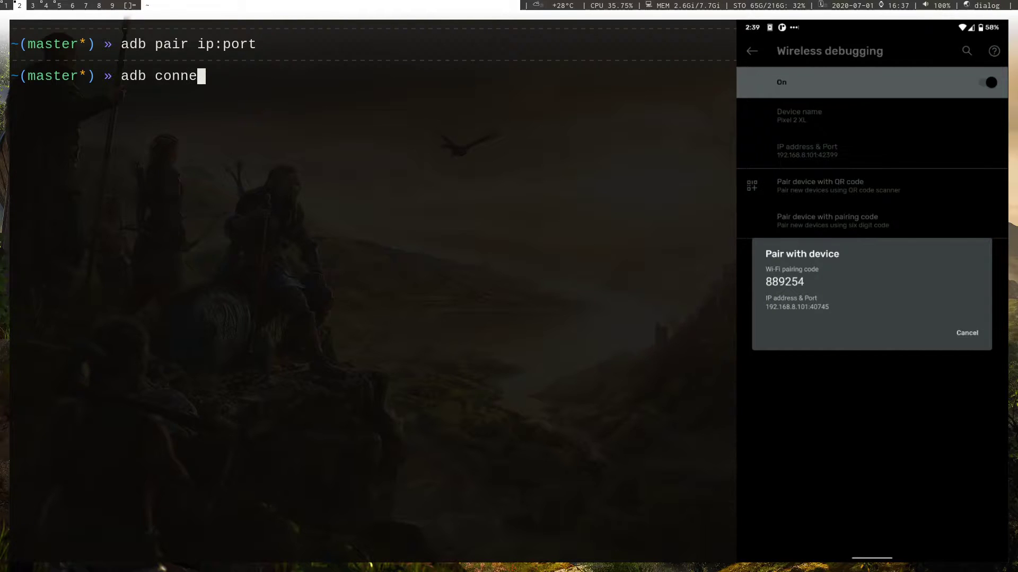
{"action": "left_click", "coordinate": [966, 333]}
Dismiss the phone's pairing message, run 'adb connect ip:port', and clear the terminal
{"action": "left_click", "coordinate": [970, 324]}
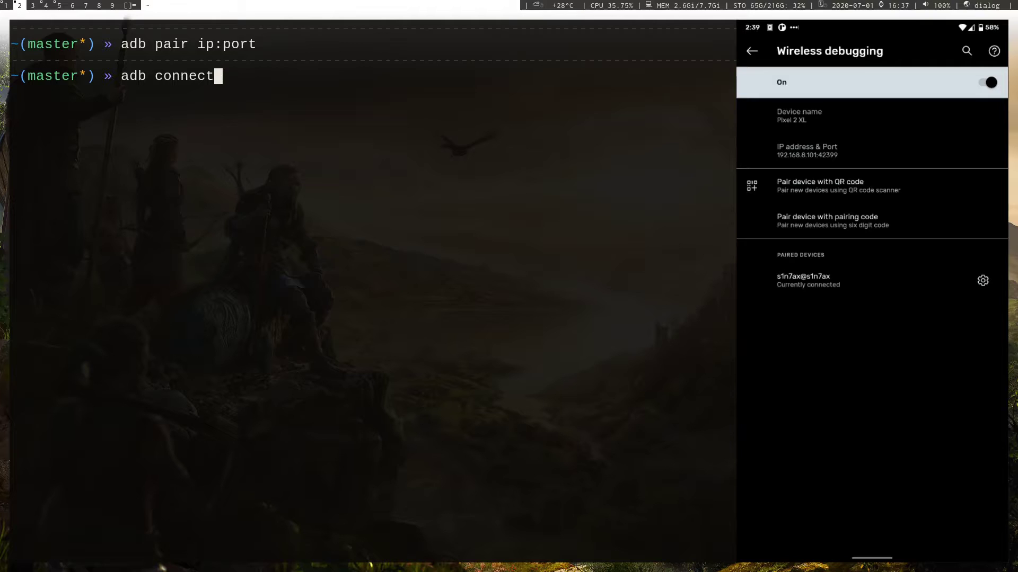
{"action": "type", "text": "u"}
{"action": "key", "text": "BackSpace"}
{"action": "type", "text": "ip:port"}
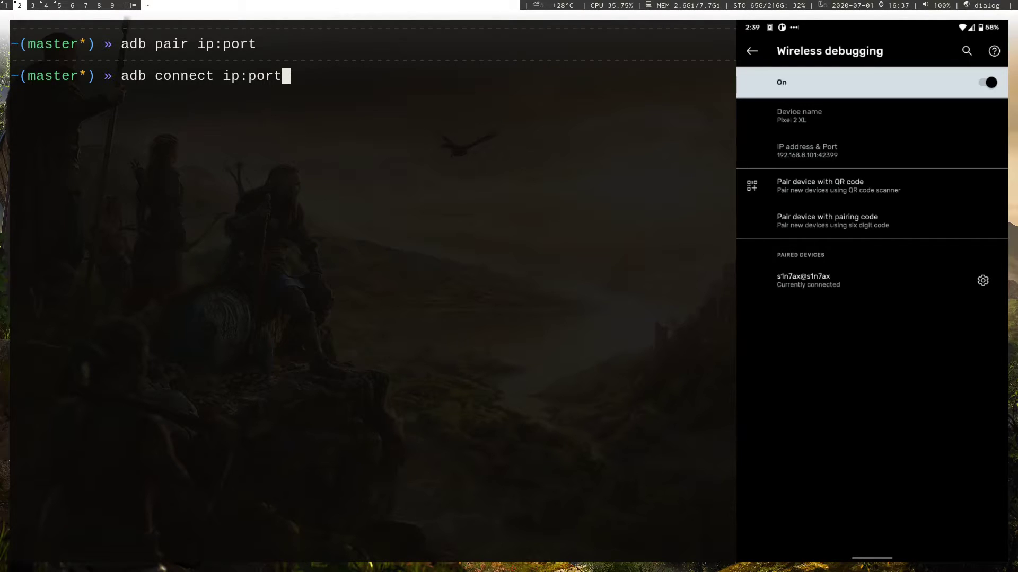
{"action": "key", "text": "Return"}
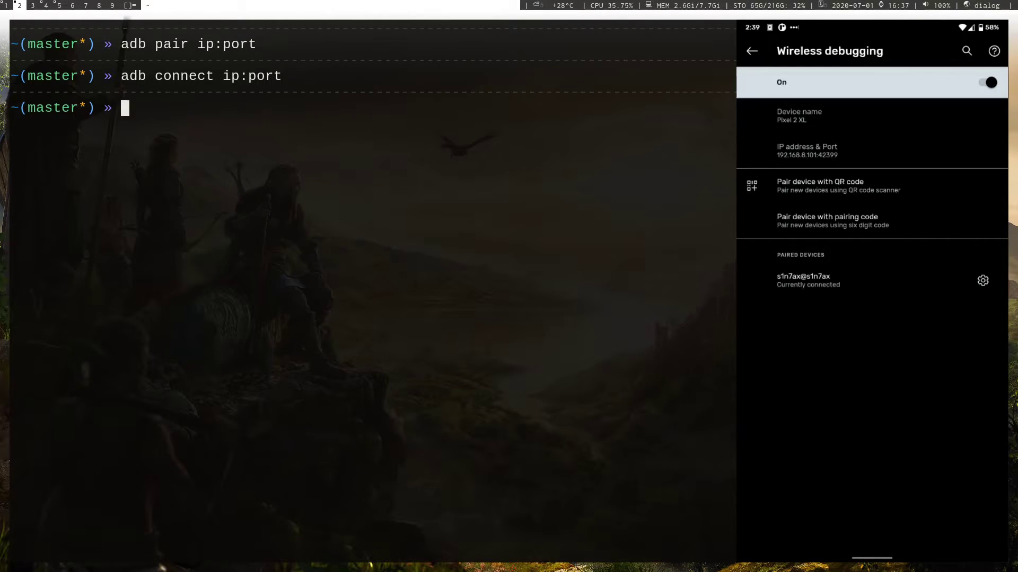
{"action": "key", "text": "ctrl+l"}
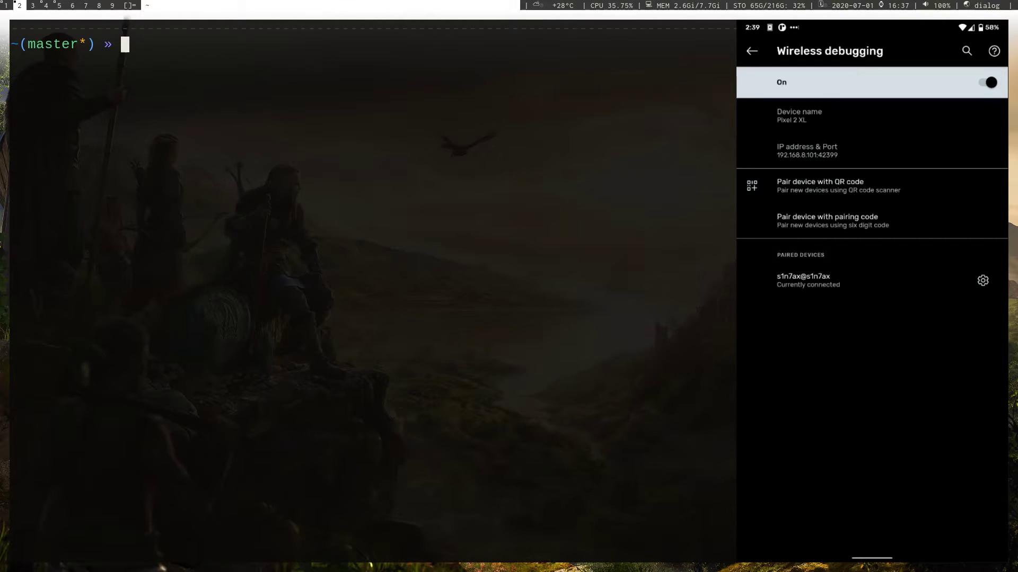
Launch Firefox via dmenu on workspace 3 and Google 'scrcpy' using the address-bar suggestion
{"action": "key", "text": "super+3"}
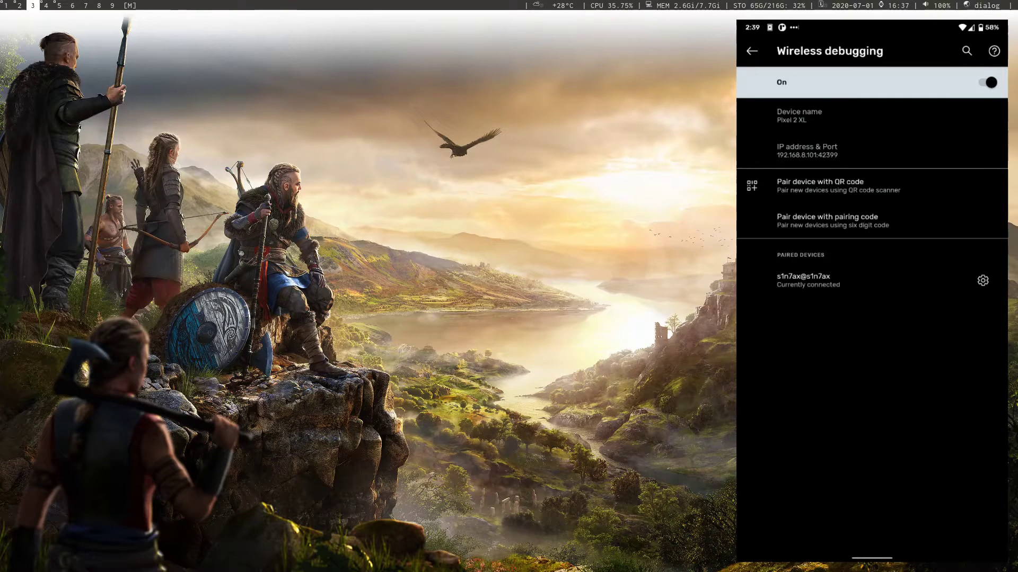
{"action": "key", "text": "super+d"}
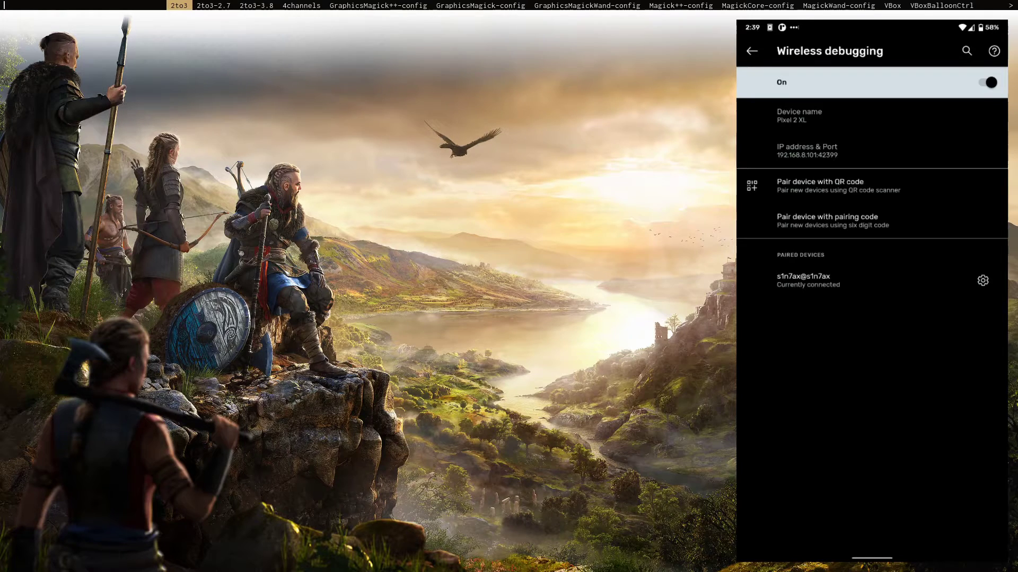
{"action": "type", "text": "firefox"}
{"action": "key", "text": "Return"}
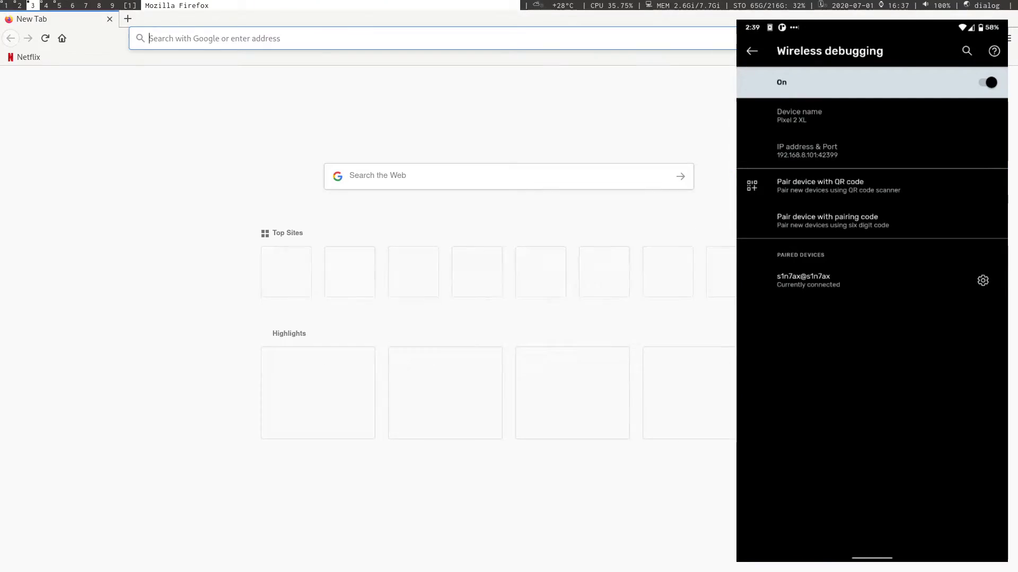
{"action": "type", "text": "sc"}
{"action": "key", "text": "Down"}
{"action": "key", "text": "Return"}
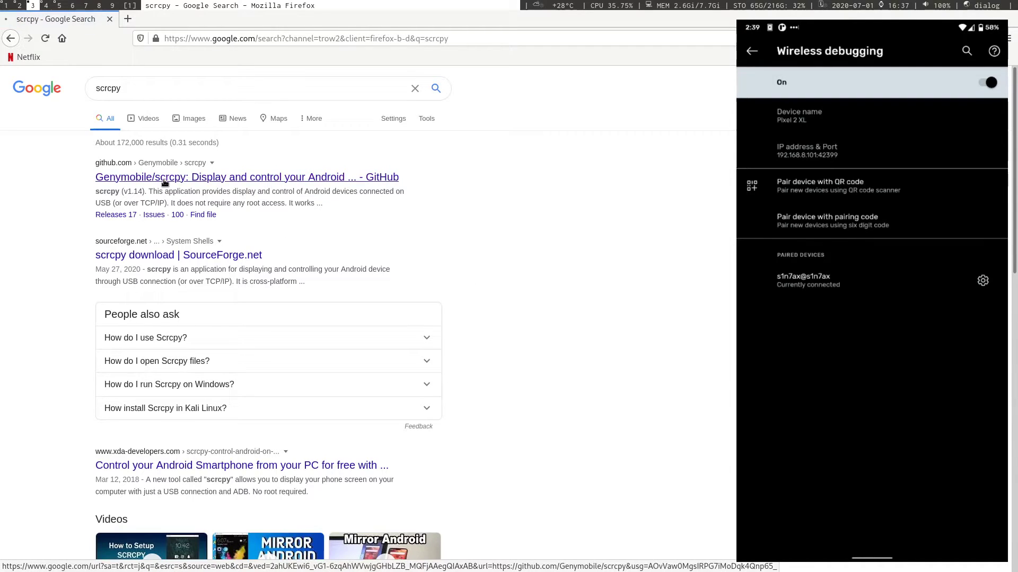
Open the Genymobile/scrcpy GitHub repository and find 'windows' in the README
{"action": "left_click", "coordinate": [164, 180]}
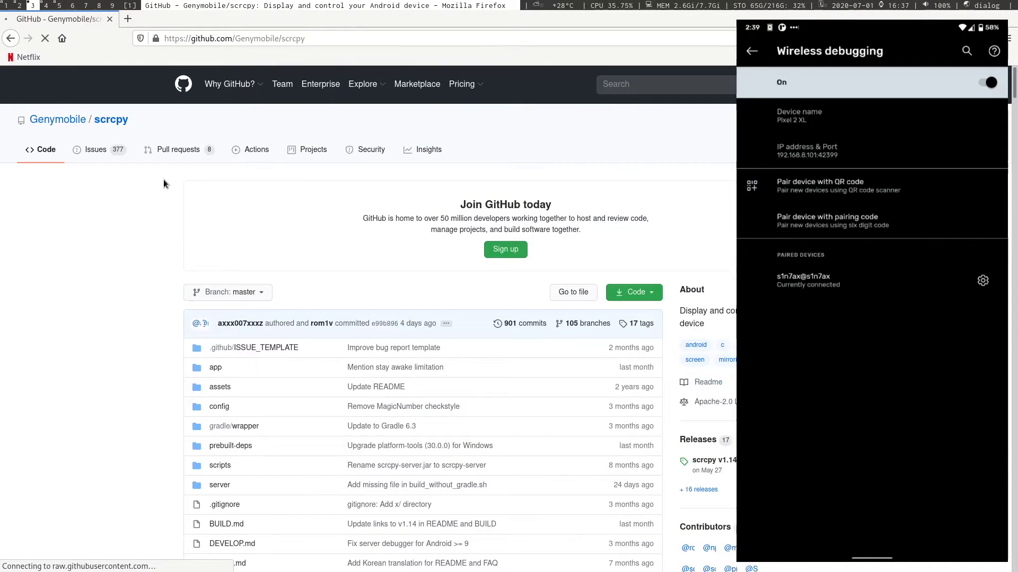
{"action": "scroll", "coordinate": [209, 262], "scroll_direction": "down", "scroll_amount": 5}
{"action": "key", "text": "ctrl+f"}
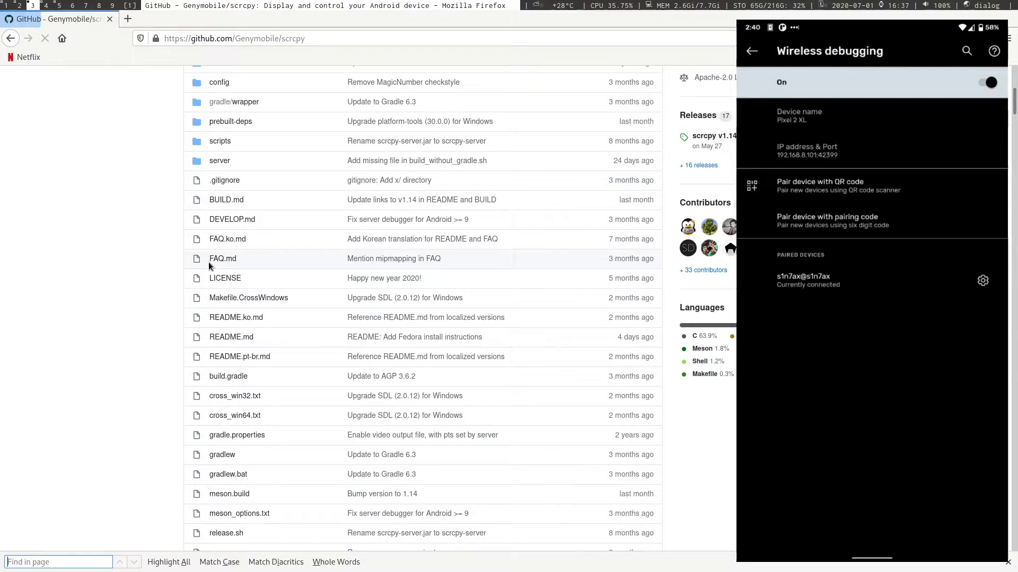
{"action": "type", "text": "windows"}
{"action": "key", "text": "Return"}
{"action": "key", "text": "Return"}
{"action": "key", "text": "Return"}
{"action": "key", "text": "Return"}
{"action": "key", "text": "Return"}
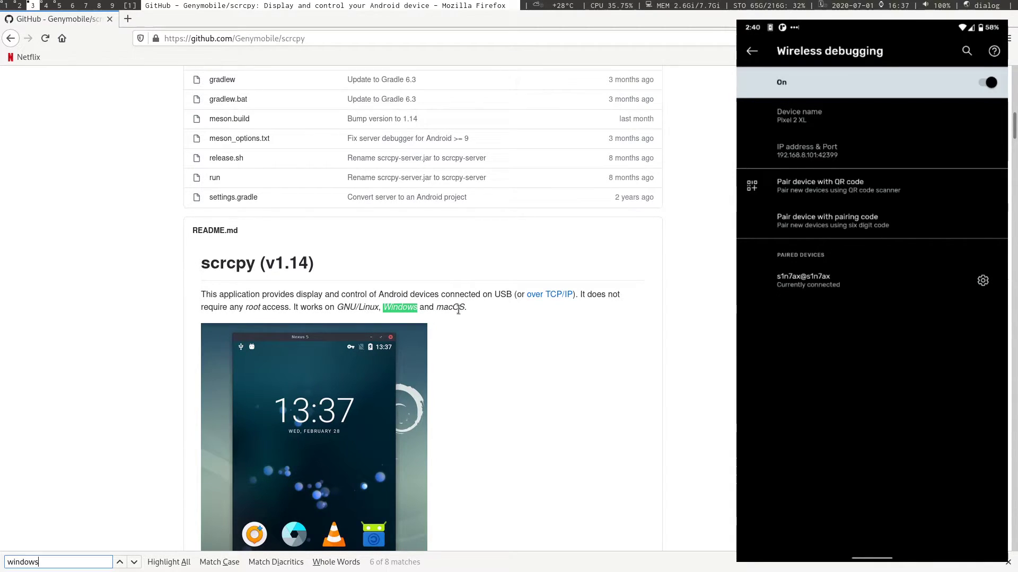
Highlight 'scrcpy' and 'v1.14' in the README heading, then scroll down to the screenshot
{"action": "scroll", "coordinate": [501, 335], "scroll_direction": "down", "scroll_amount": 1}
{"action": "scroll", "coordinate": [500, 333], "scroll_direction": "down", "scroll_amount": 10}
{"action": "scroll", "coordinate": [501, 331], "scroll_direction": "up", "scroll_amount": 8}
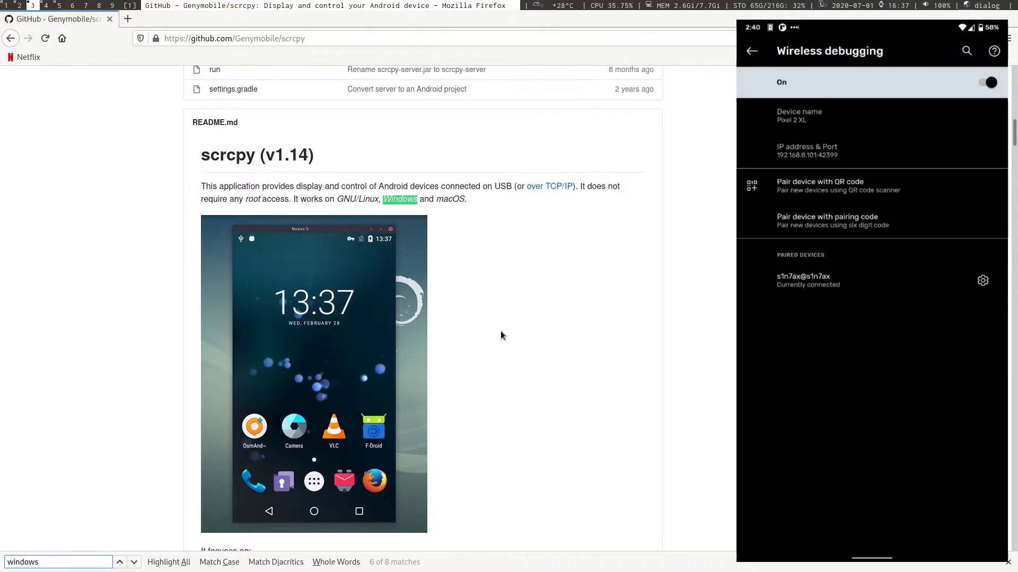
{"action": "scroll", "coordinate": [498, 332], "scroll_direction": "up", "scroll_amount": 4}
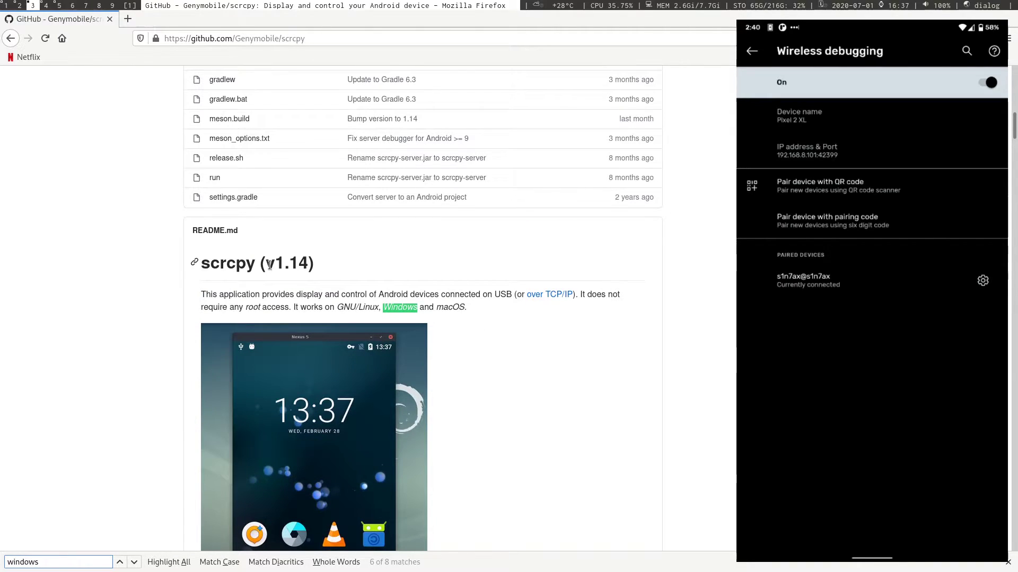
{"action": "left_click_drag", "start_coordinate": [268, 264], "coordinate": [306, 265]}
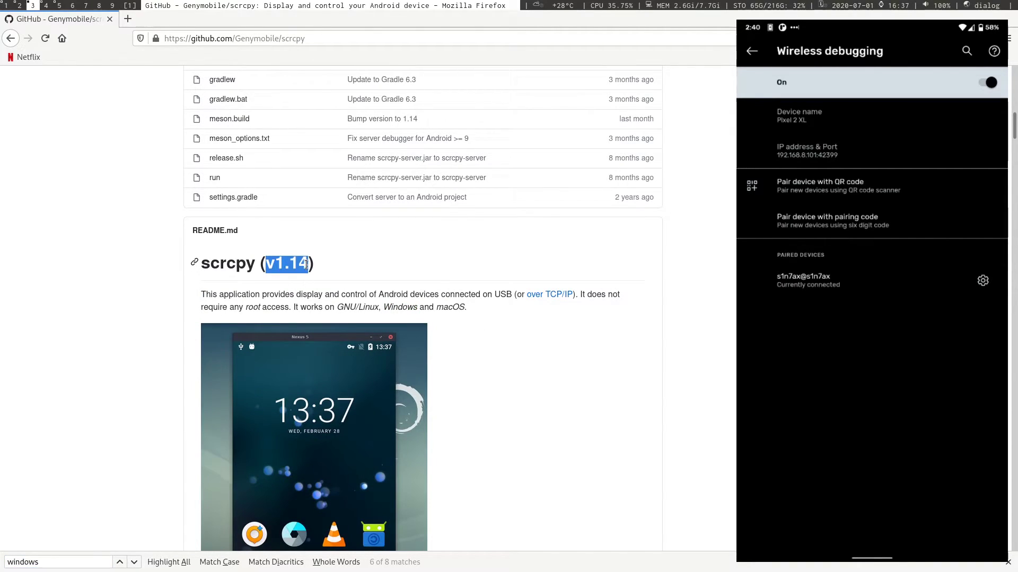
{"action": "double_click", "coordinate": [224, 265]}
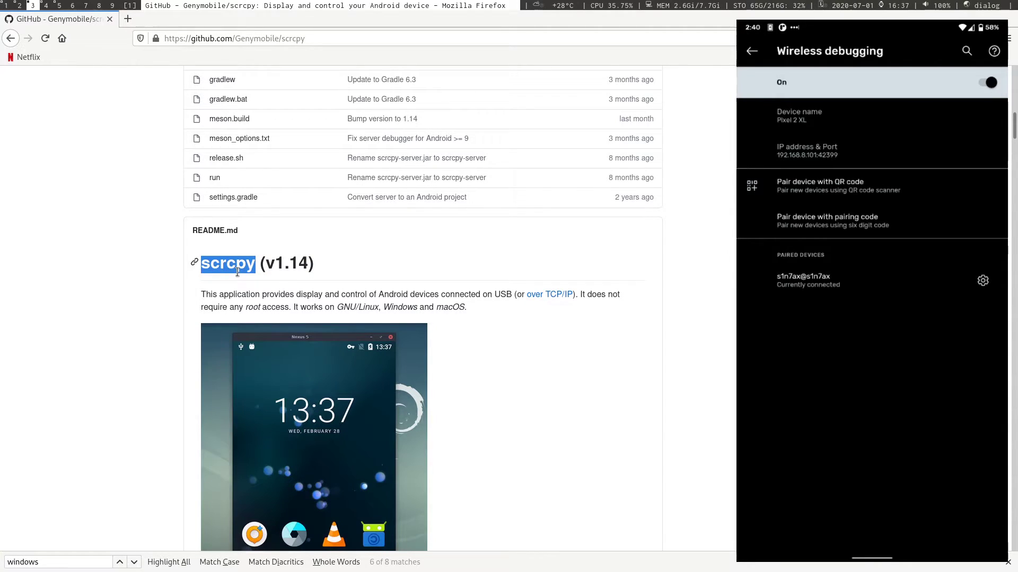
{"action": "scroll", "coordinate": [226, 265], "scroll_direction": "down", "scroll_amount": 4}
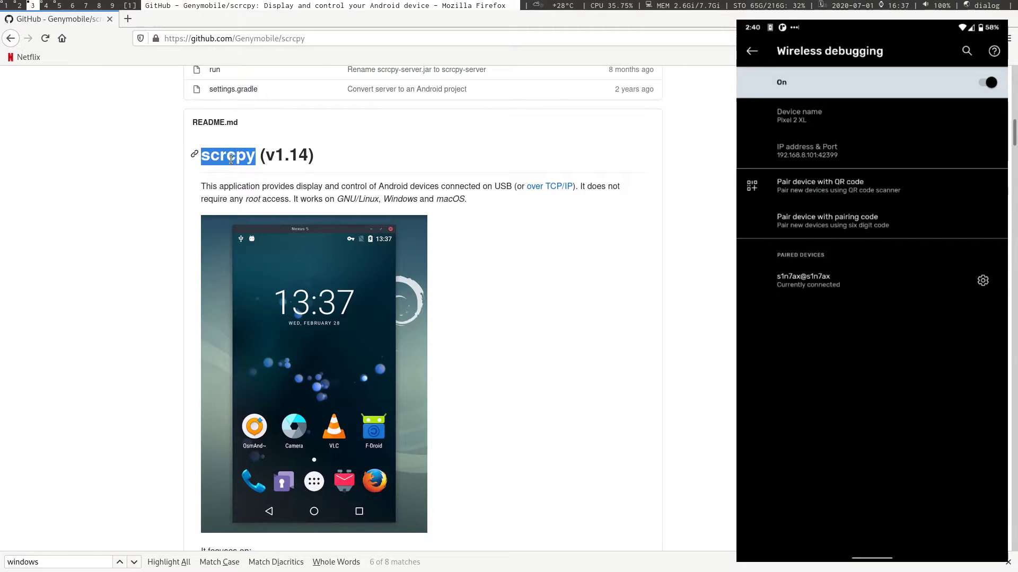
{"action": "left_click", "coordinate": [192, 151]}
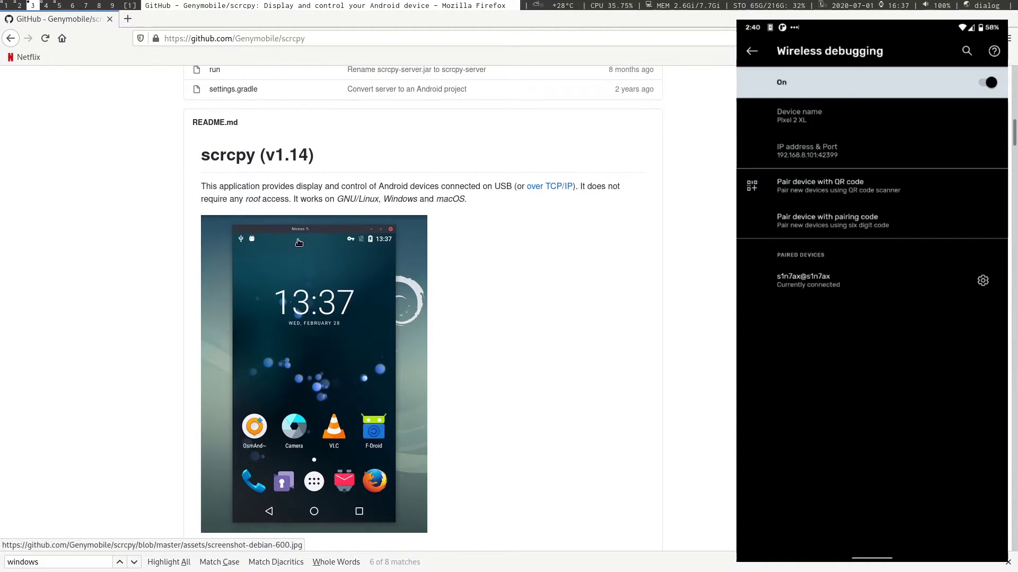
{"action": "scroll", "coordinate": [284, 210], "scroll_direction": "down", "scroll_amount": 4}
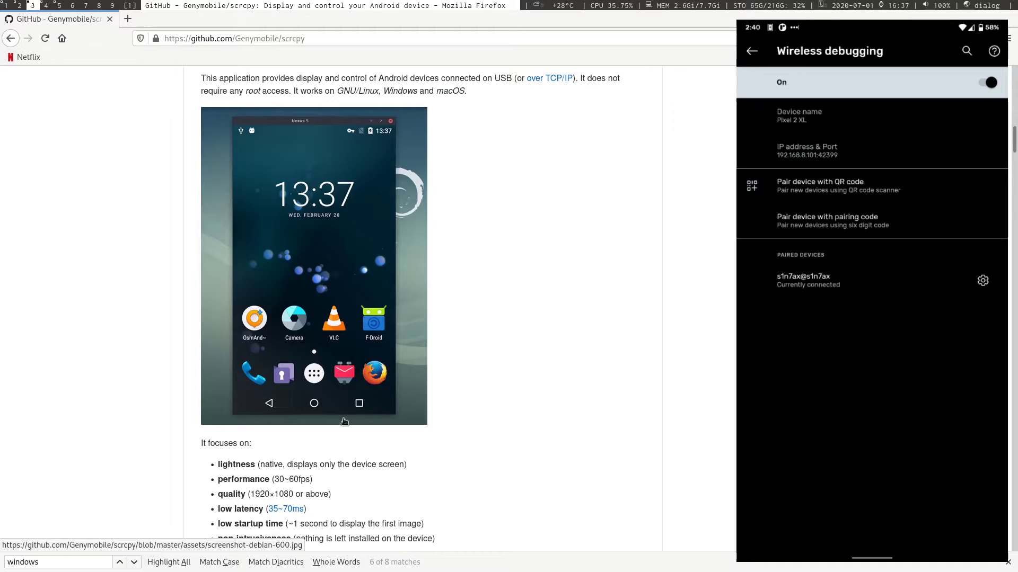